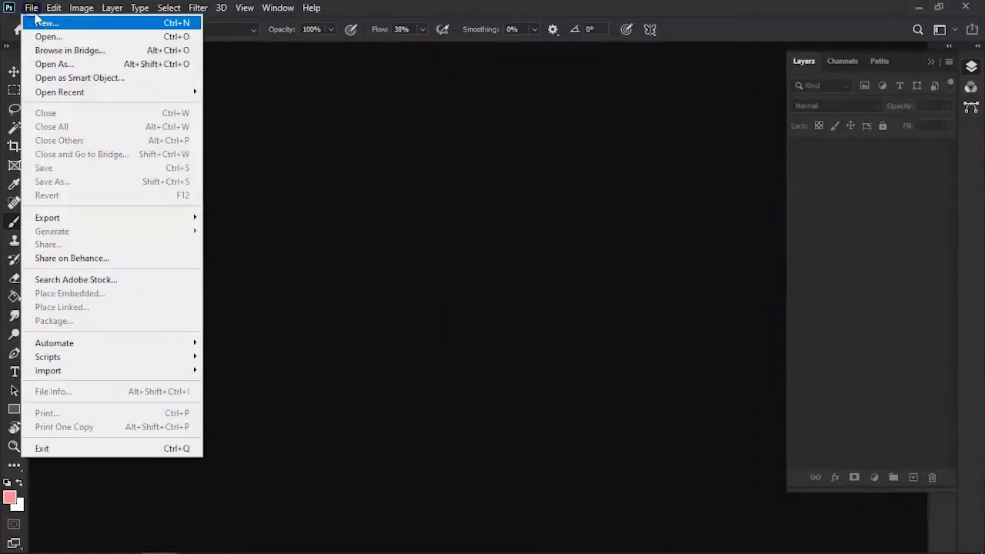
Create a blank 2500×3000 px document with new layers named Color and Linea, with Color active
click(119, 27)
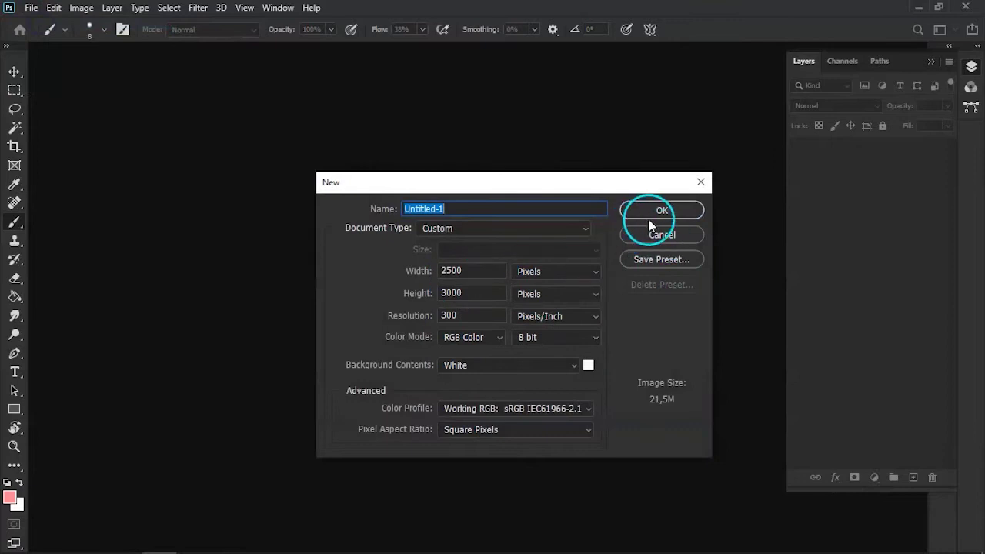
click(645, 222)
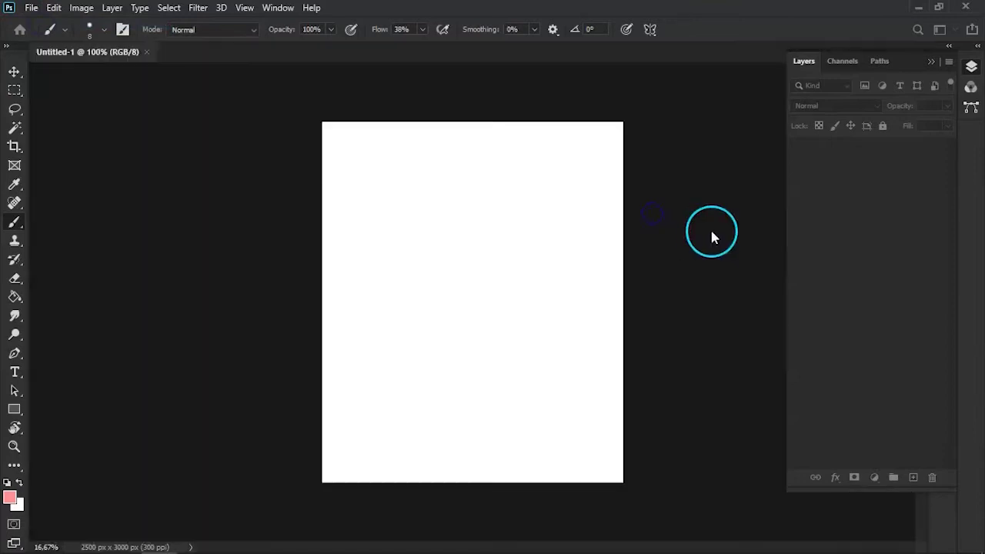
double_click(912, 478)
click(850, 180)
text(Color)
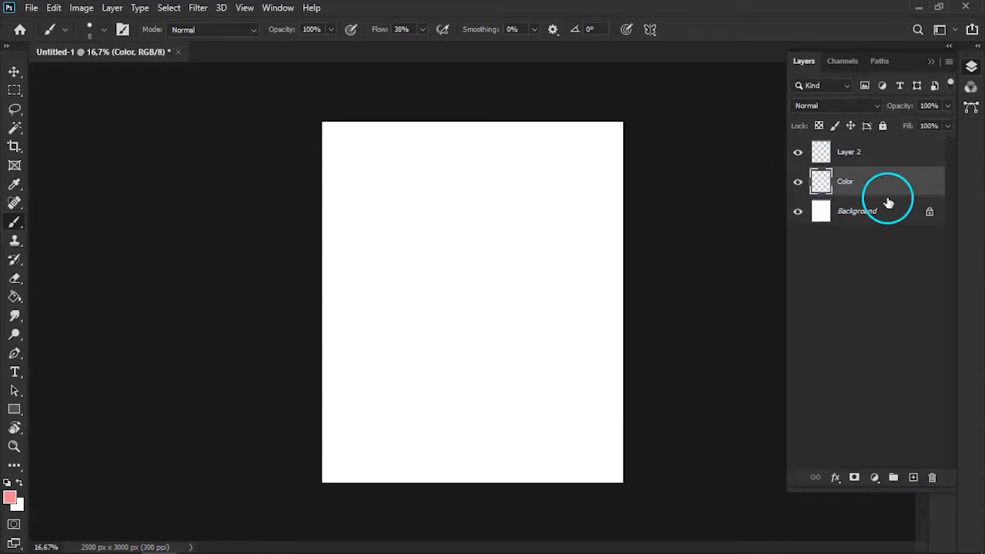
double_click(848, 151)
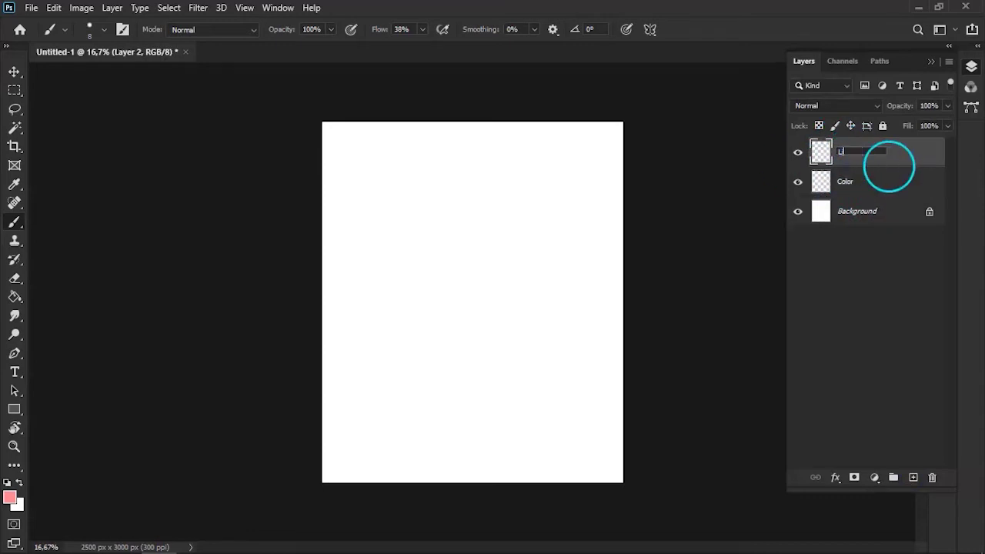
click(838, 177)
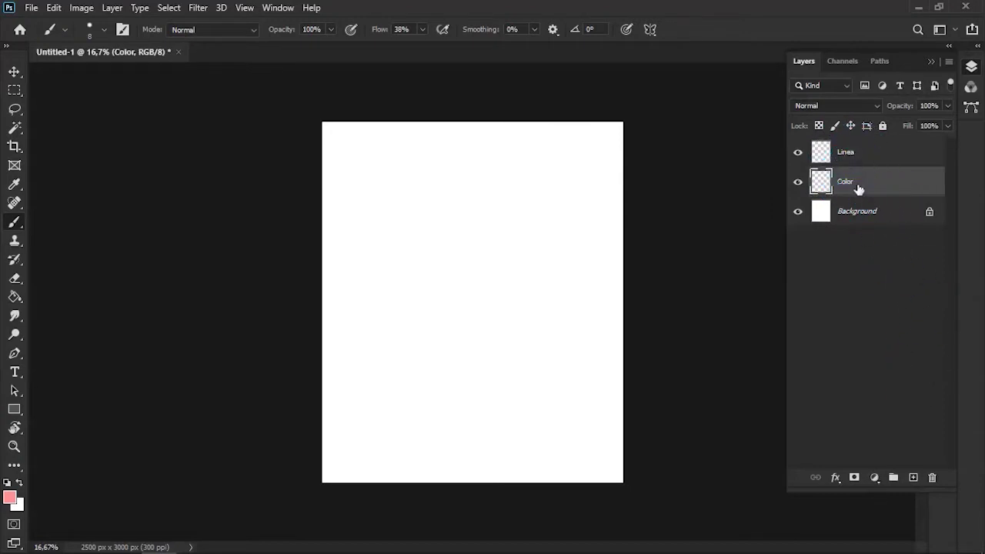
drag(849, 157, 839, 282)
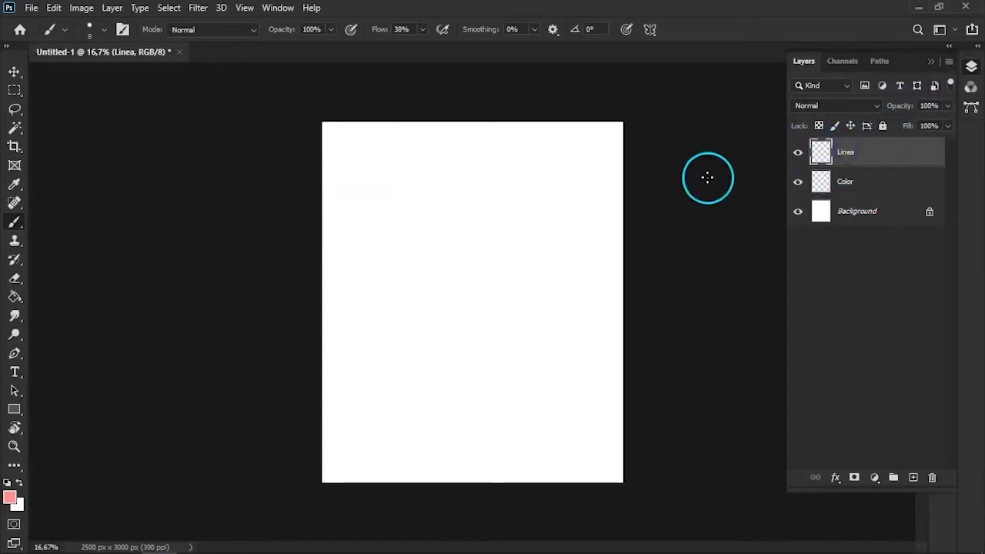
drag(845, 151, 846, 181)
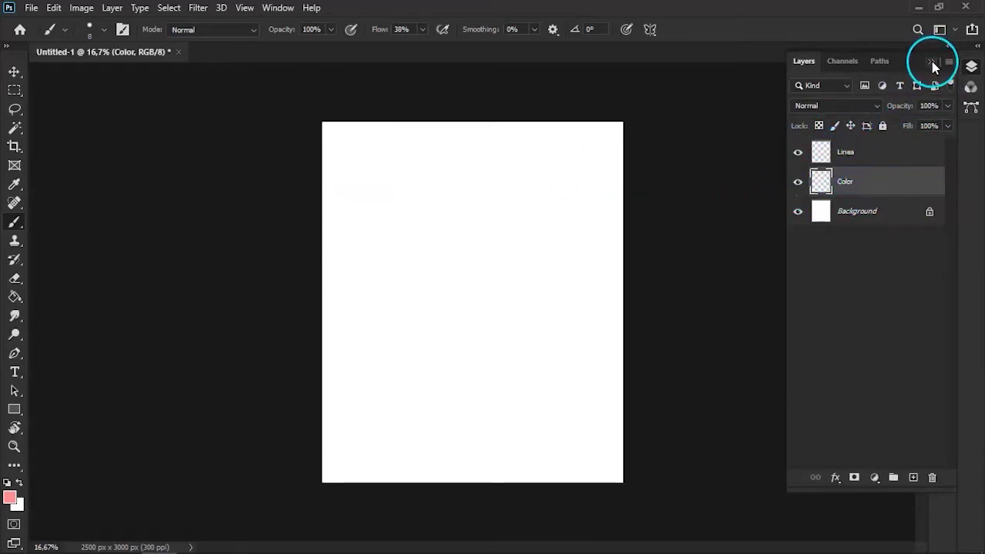
click(854, 151)
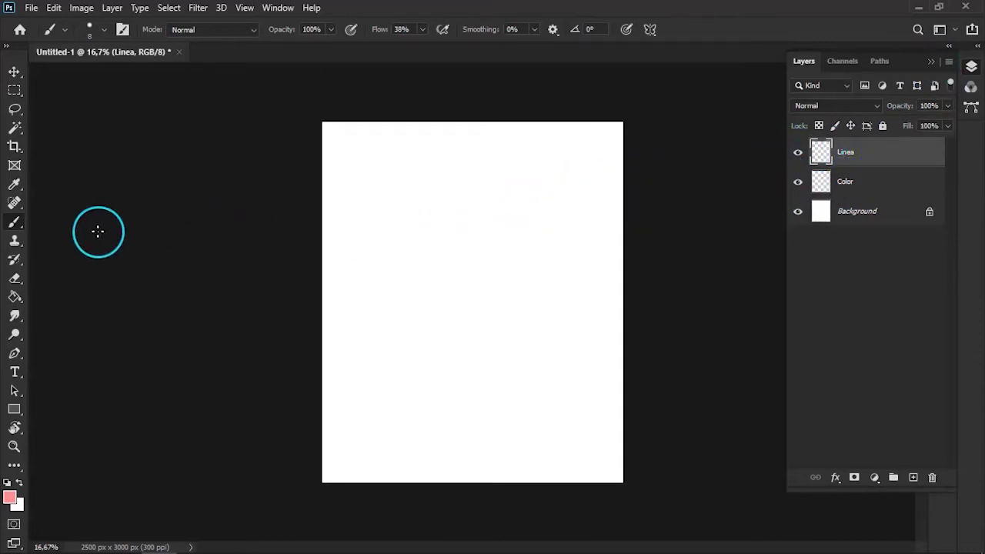
key(F5)
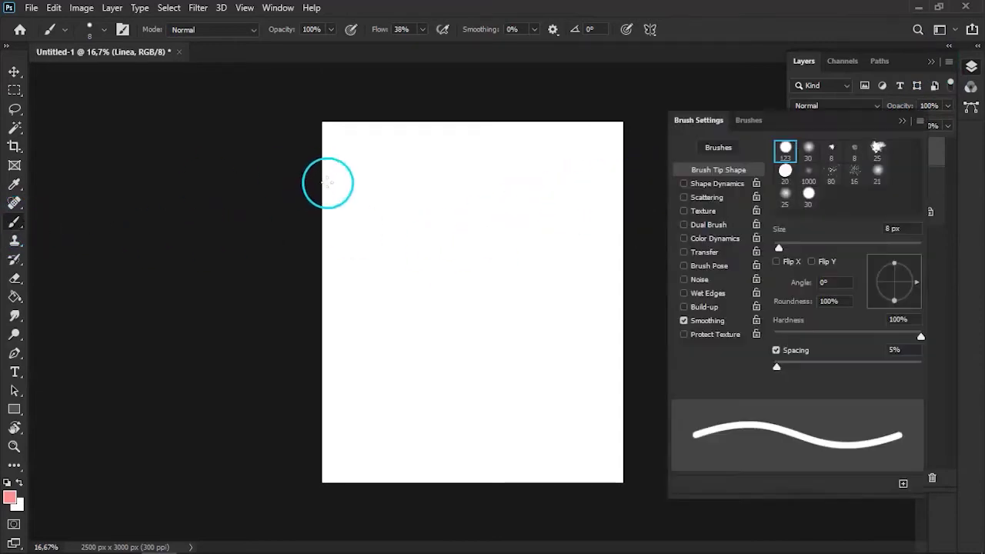
click(750, 121)
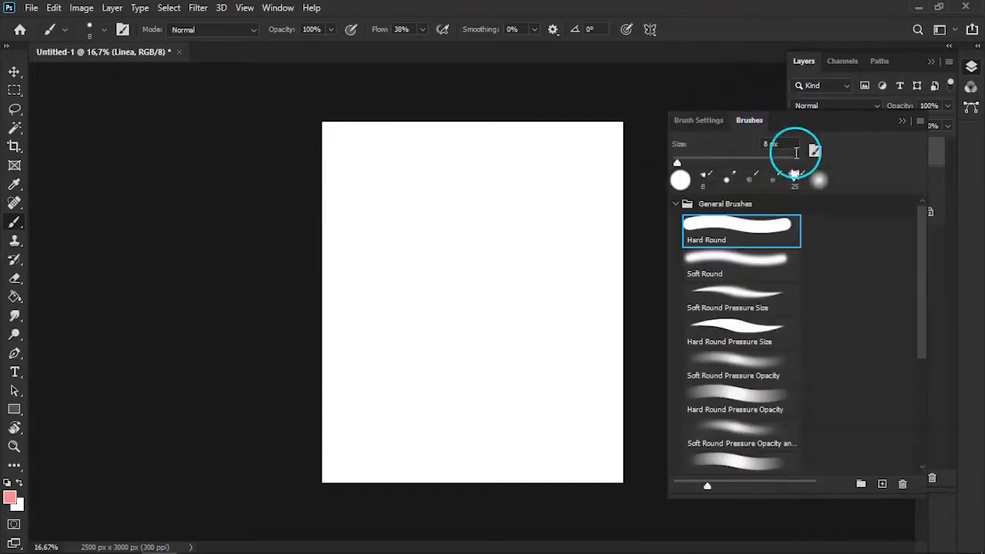
click(902, 123)
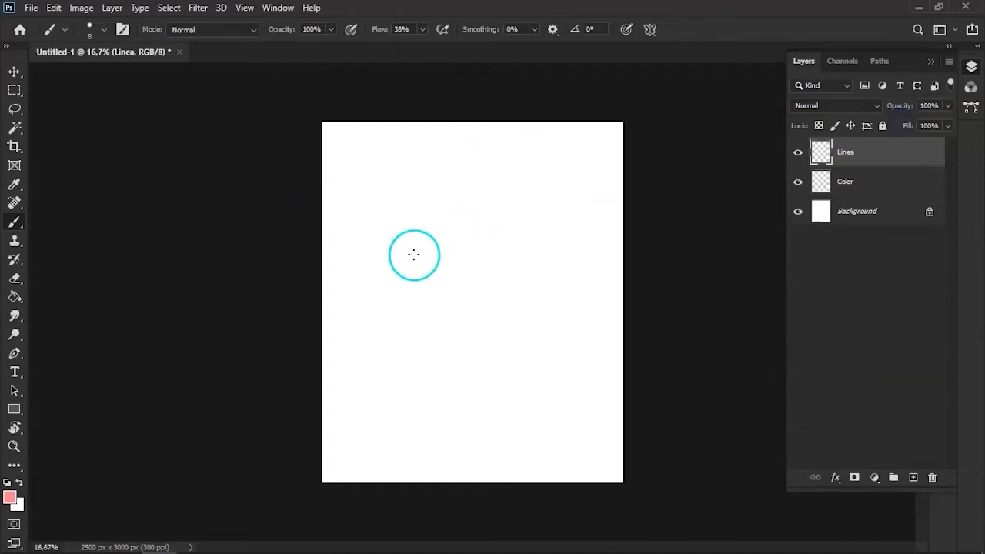
Reset to default black and white, then set the foreground colour to pink #fe7f7f
click(10, 482)
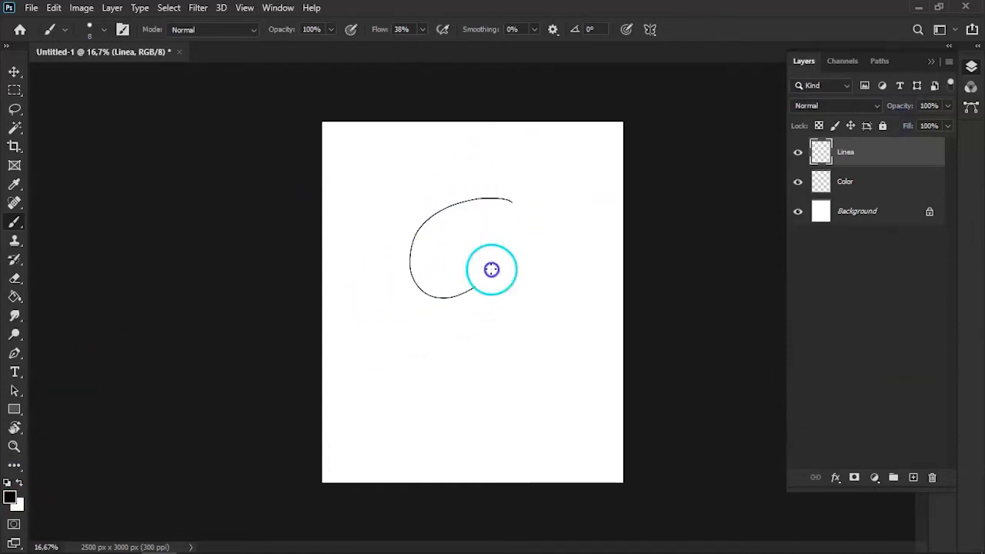
key(ctrl+plus)
mouse_move(487, 204)
mouse_down()
mouse_move(482, 253)
mouse_move(492, 253)
mouse_up()
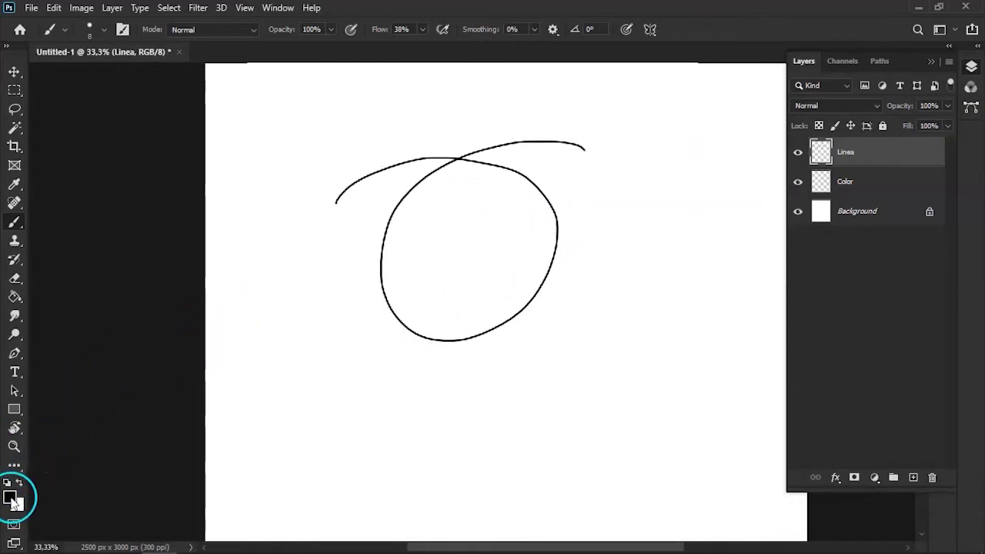
click(13, 498)
click(461, 217)
click(394, 112)
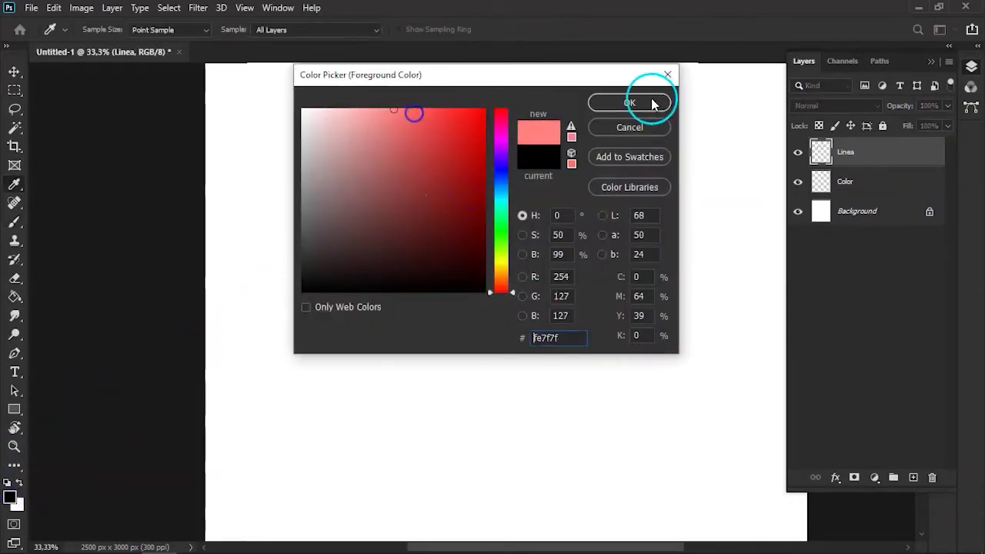
click(629, 102)
key(b)
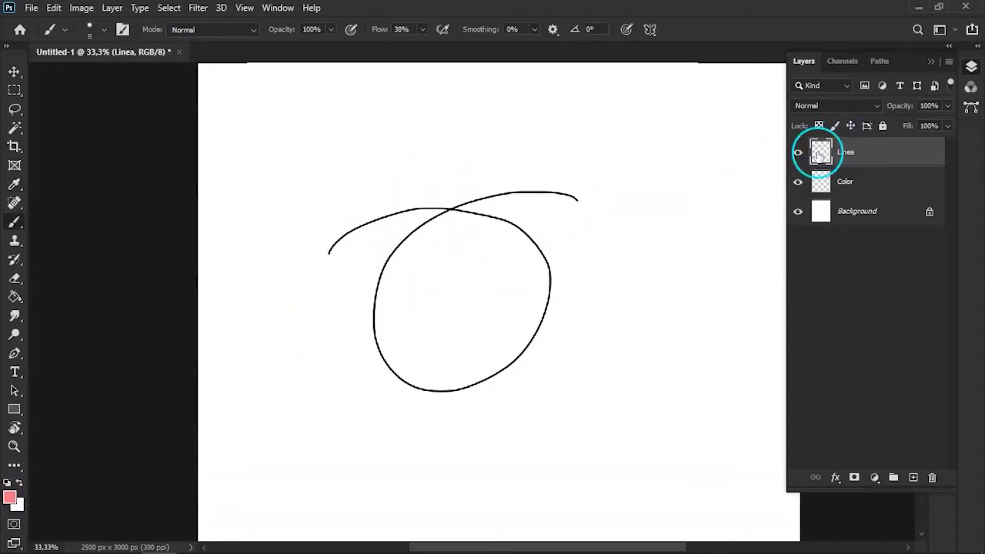
Select the circle's interior with the Magic Wand and check the selection edge up close
key(w)
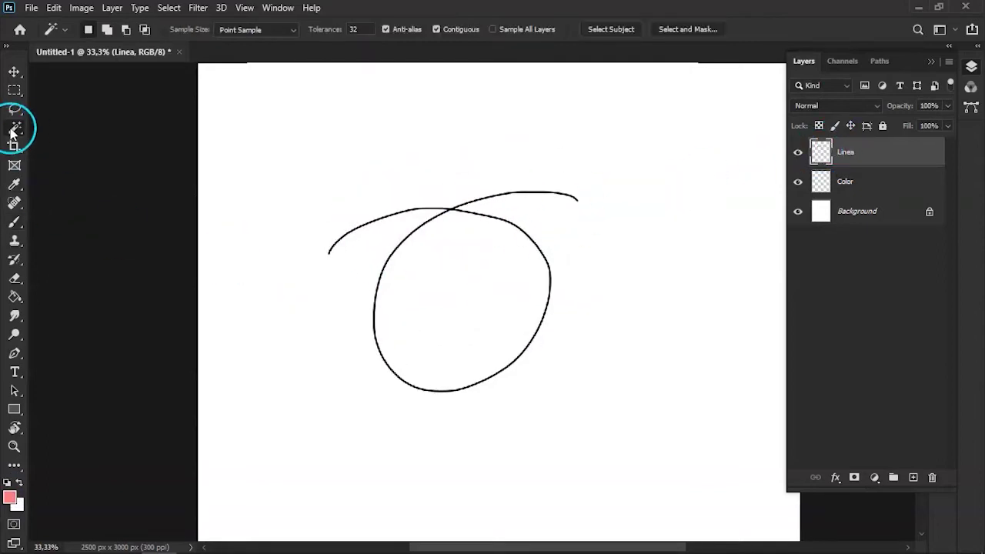
click(459, 280)
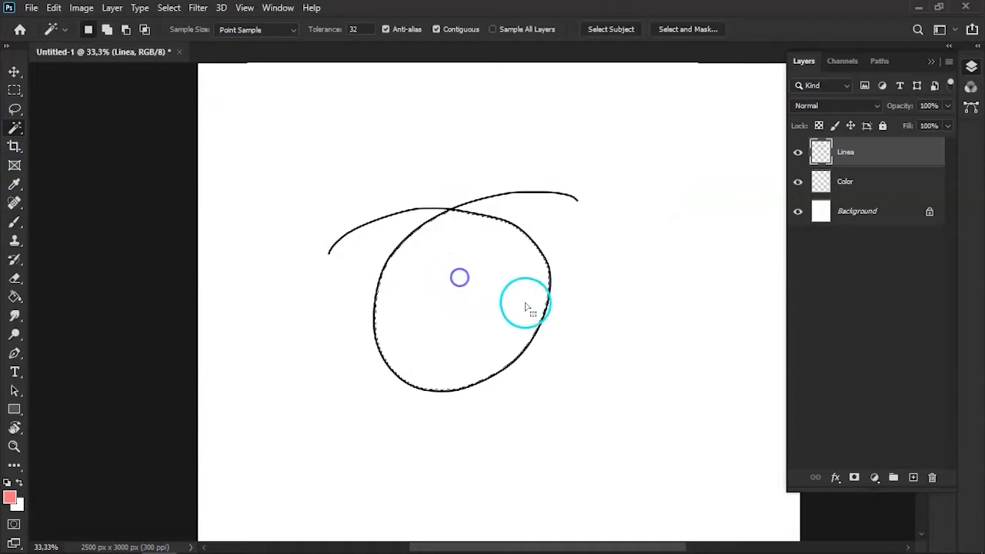
key(ctrl+1)
scroll(523, 262, right, 3)
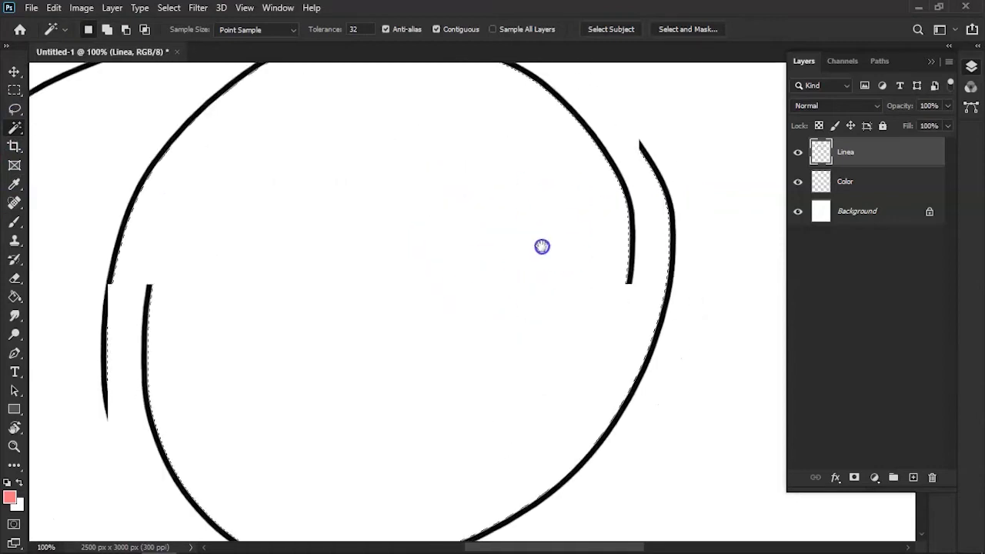
scroll(575, 246, down, 2)
scroll(575, 246, up, 4)
scroll(574, 246, down, 2)
scroll(575, 247, down, 2)
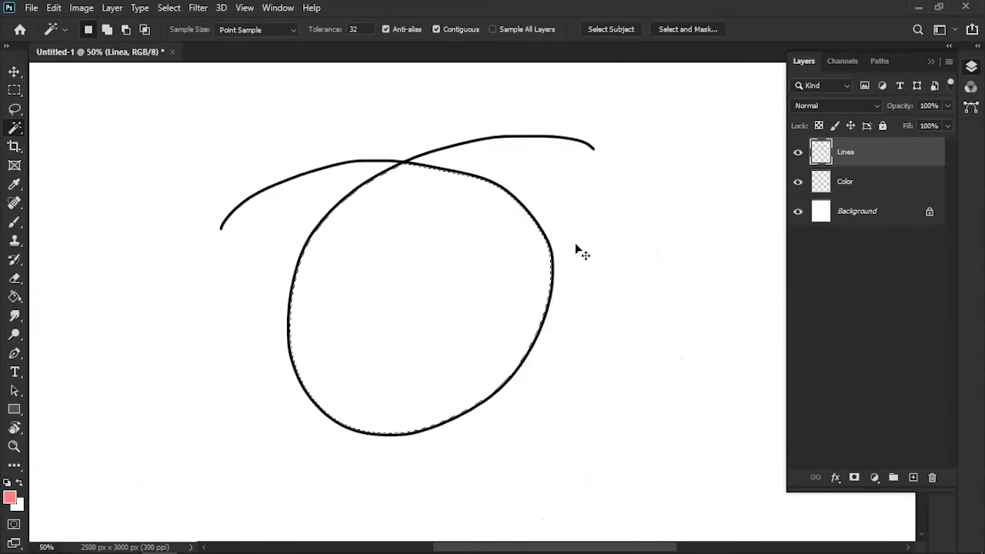
click(930, 61)
Create a new action set named Omni in the Actions panel
click(945, 240)
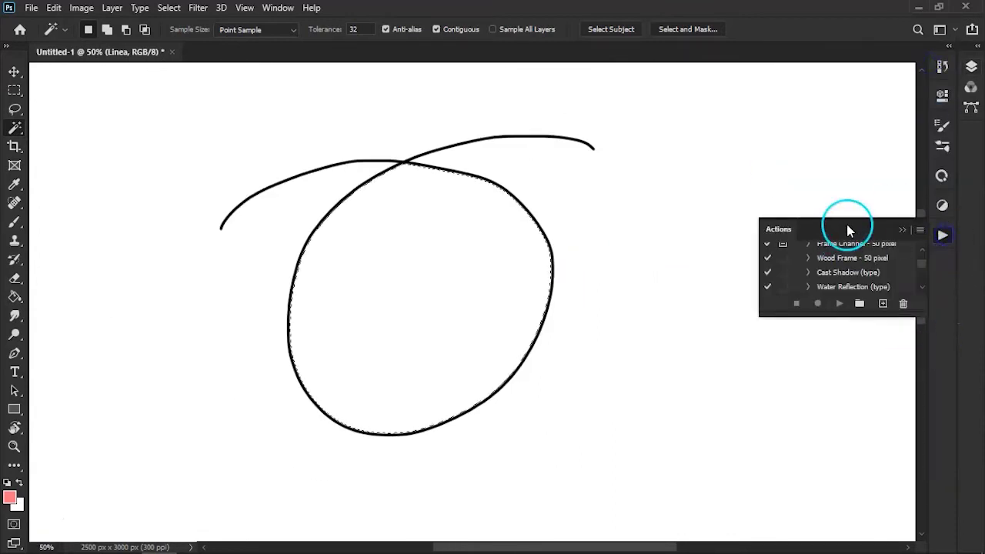
scroll(916, 286, down, 5)
drag(844, 315, 838, 391)
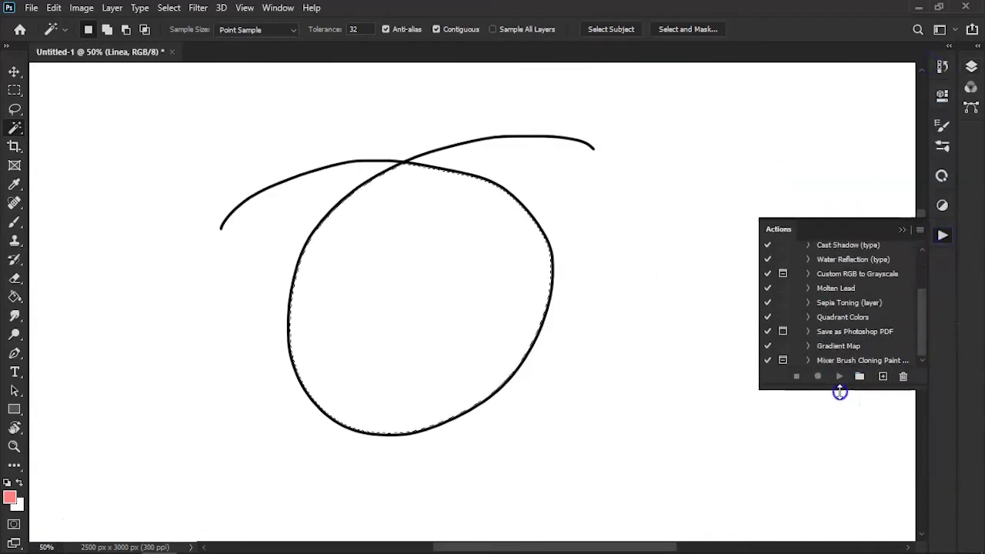
click(860, 380)
text(Omni)
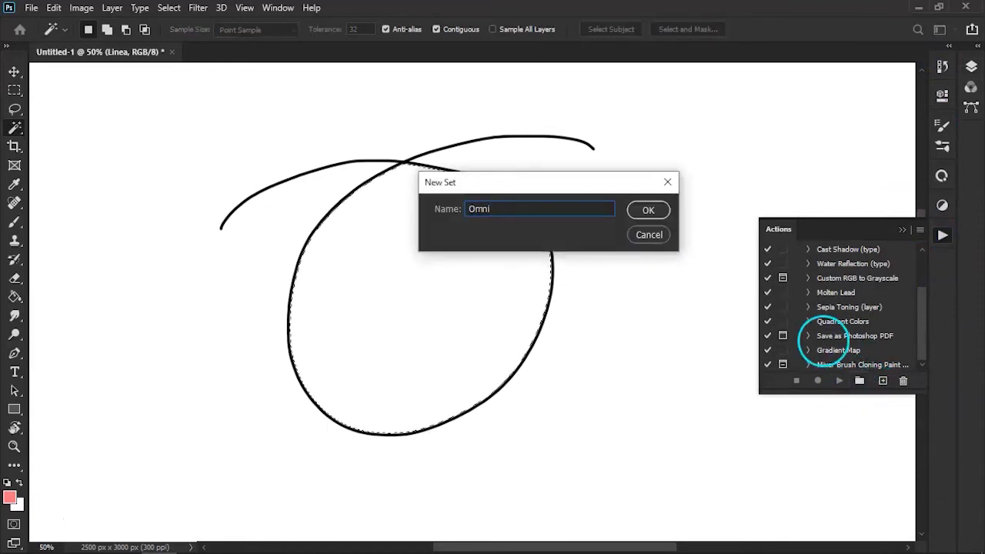
click(648, 210)
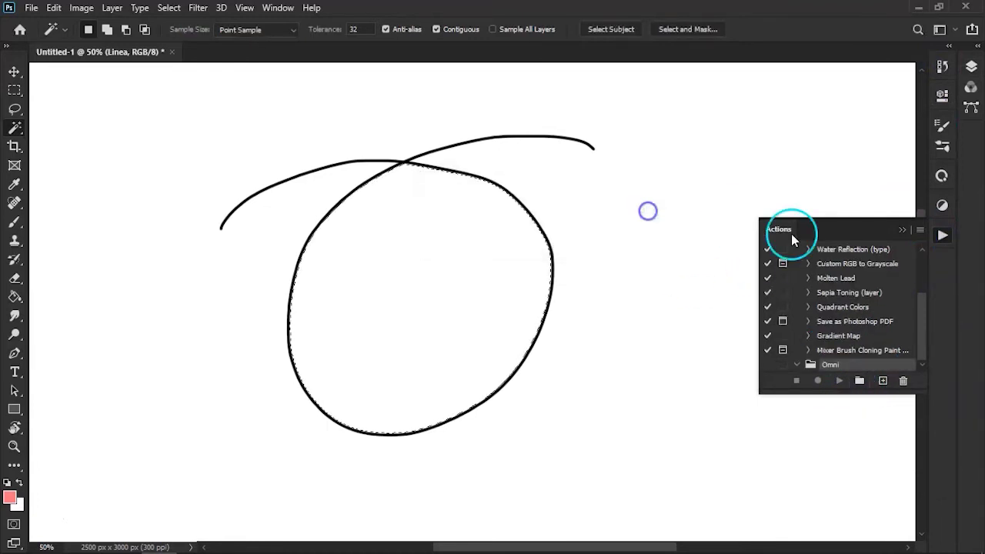
Start recording the action Rellenar con Color with the Ctrl+F8 shortcut
click(882, 382)
text(Rellenar con Color)
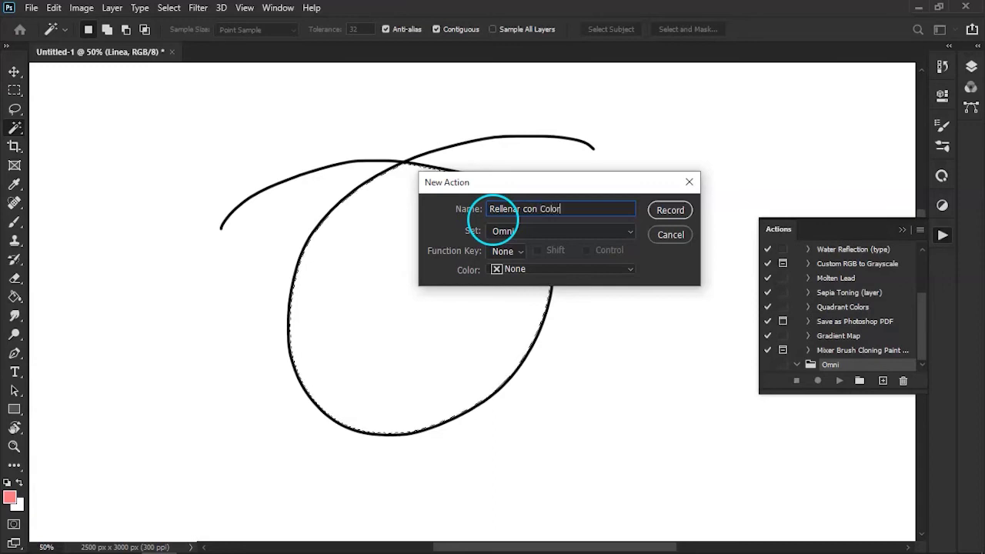
click(508, 252)
click(499, 359)
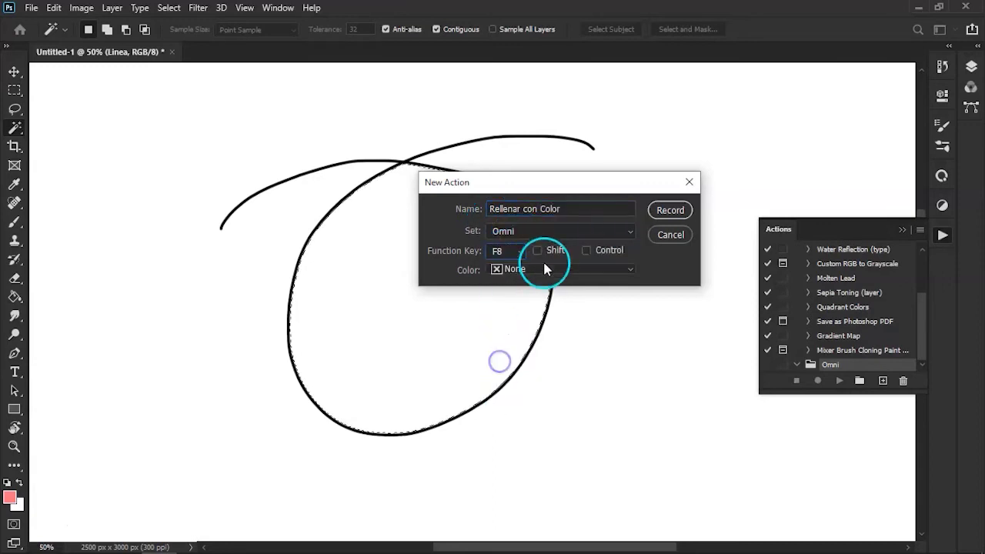
click(667, 211)
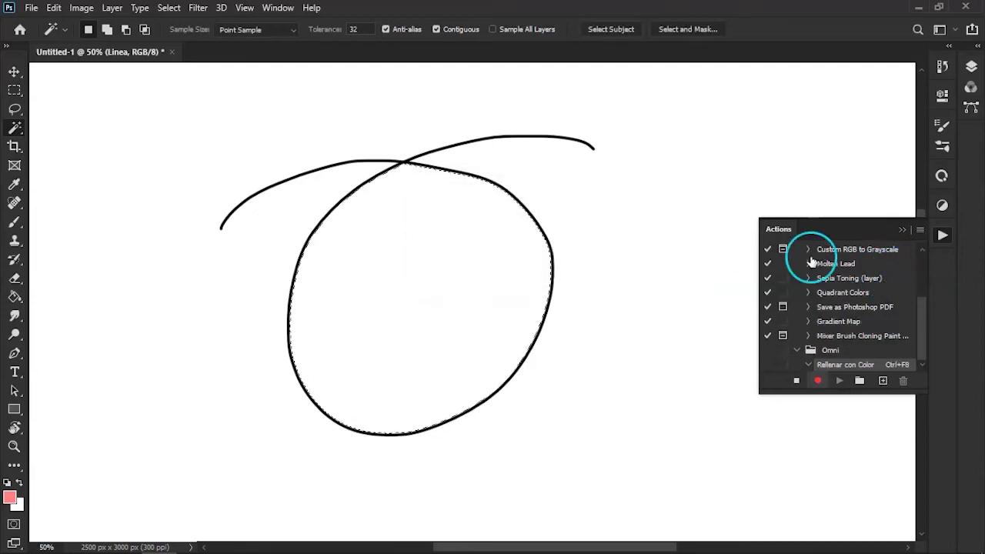
Expand the current selection by 3 pixels and check it against the line
click(158, 14)
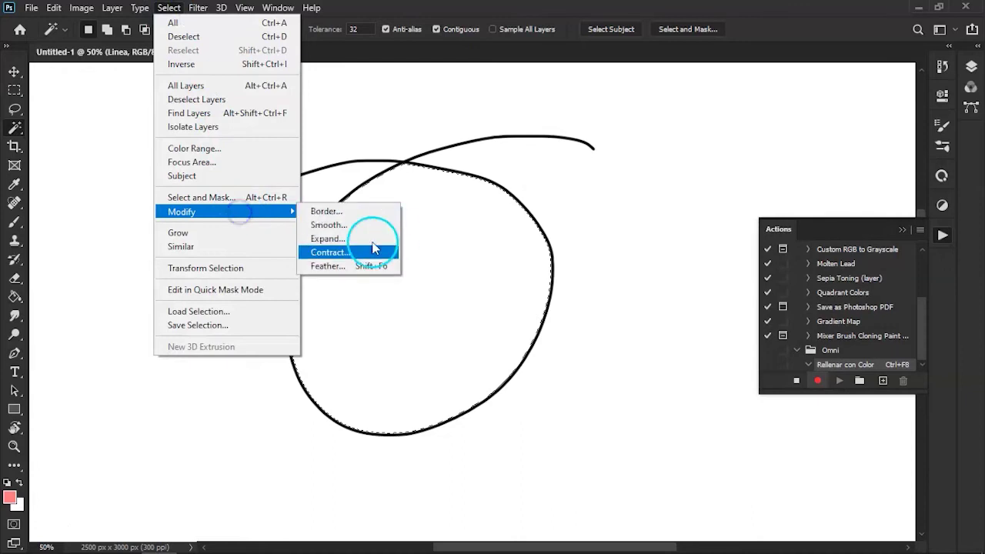
click(346, 238)
click(578, 174)
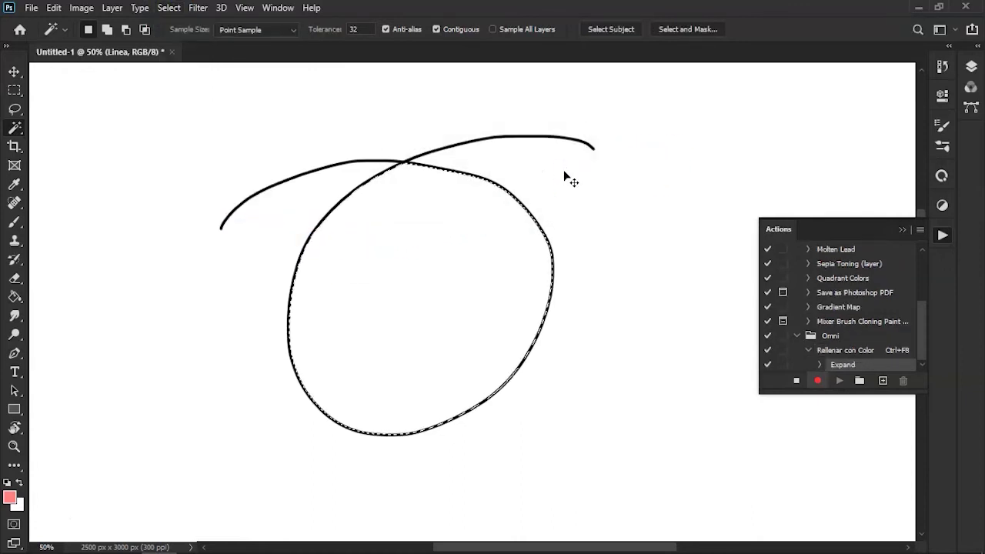
key(ctrl+plus)
key(ctrl+plus)
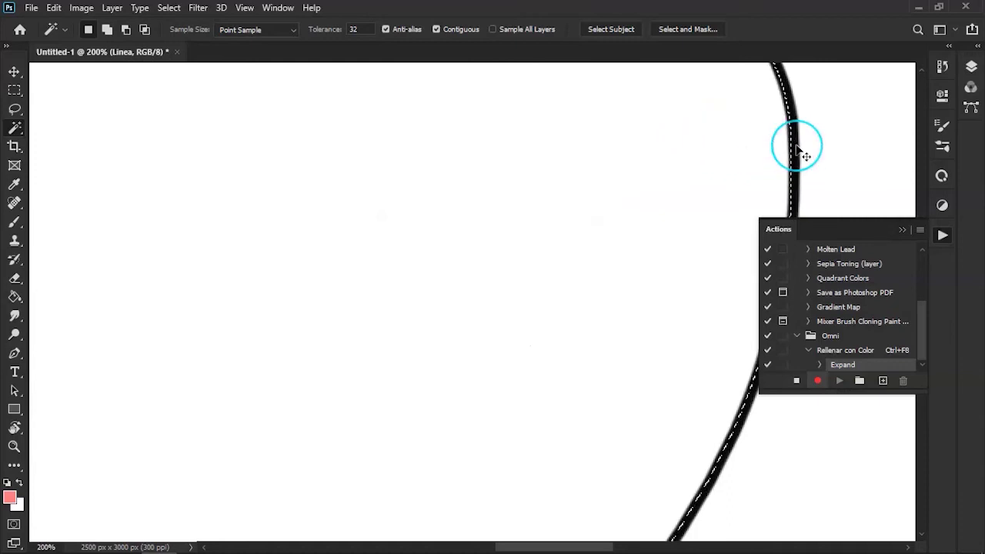
key(ctrl+minus)
key(ctrl+minus)
key(ctrl+minus)
key(ctrl+minus)
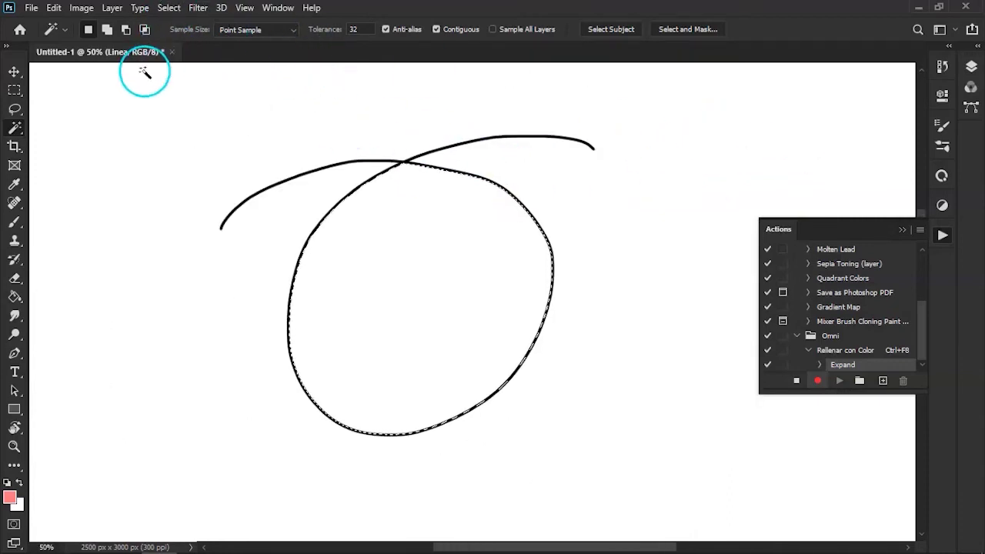
Fill the selection with pink using the Paint Bucket, deselect, and stop recording
click(13, 289)
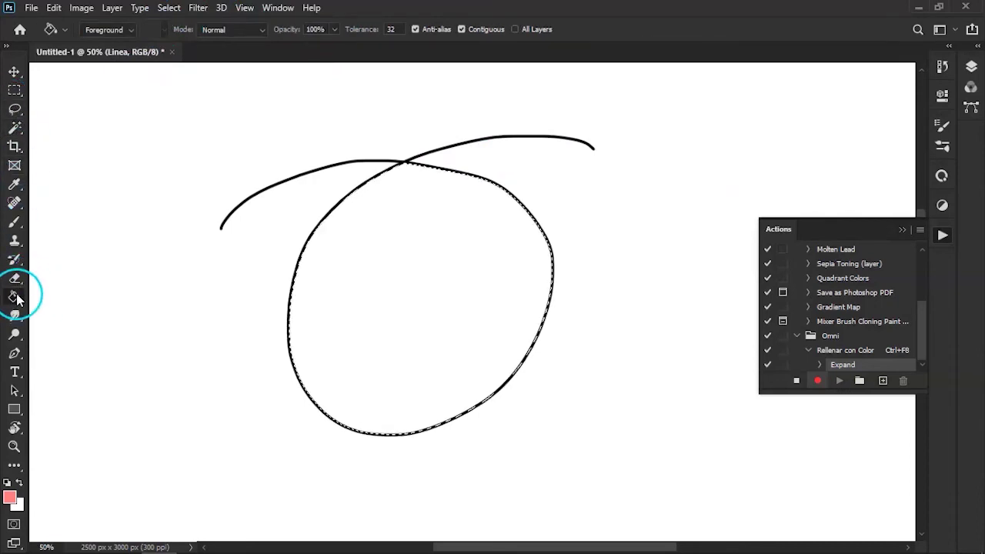
click(413, 266)
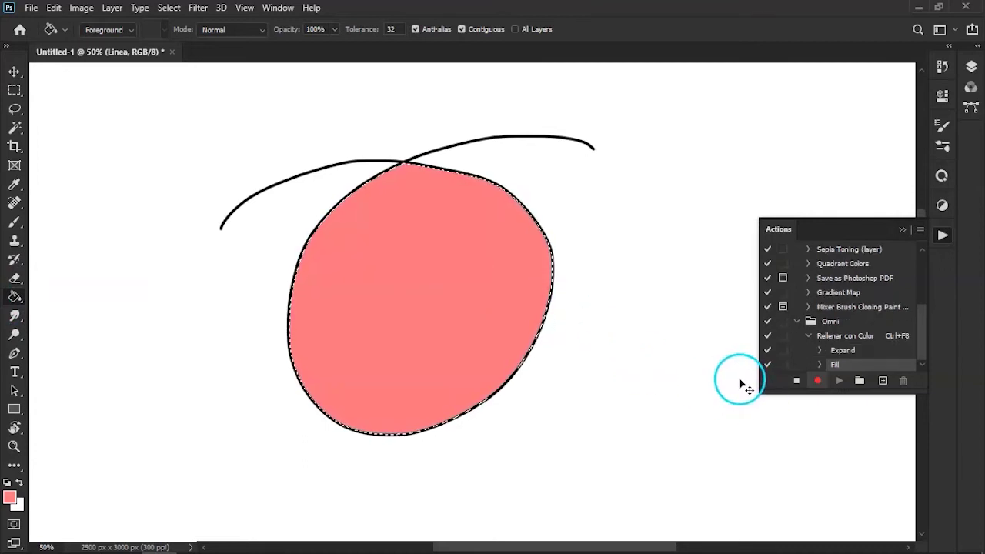
key(ctrl+d)
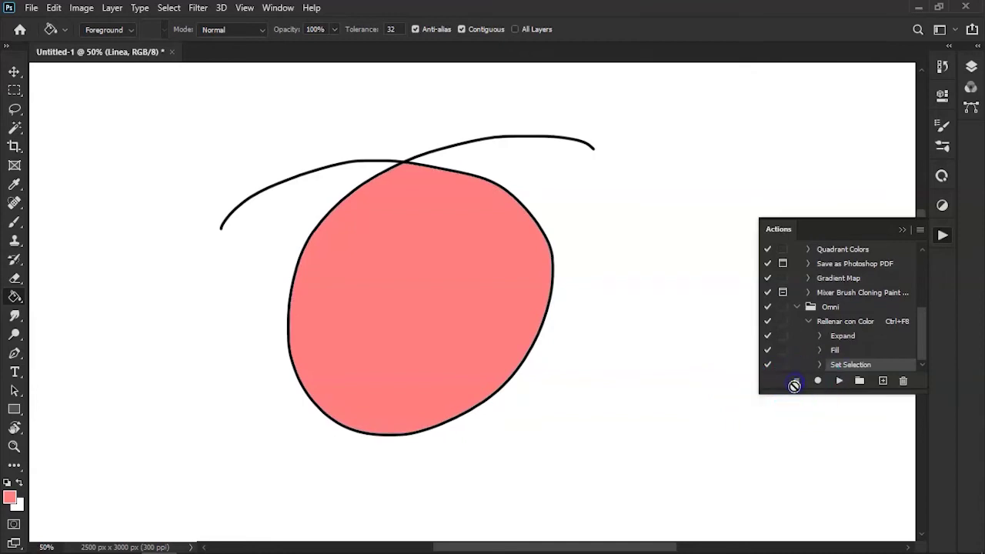
click(581, 188)
Clear the old pink circle drawing and bring the Layers panel back
scroll(452, 146, down, 2)
scroll(451, 146, up, 2)
scroll(451, 146, down, 1)
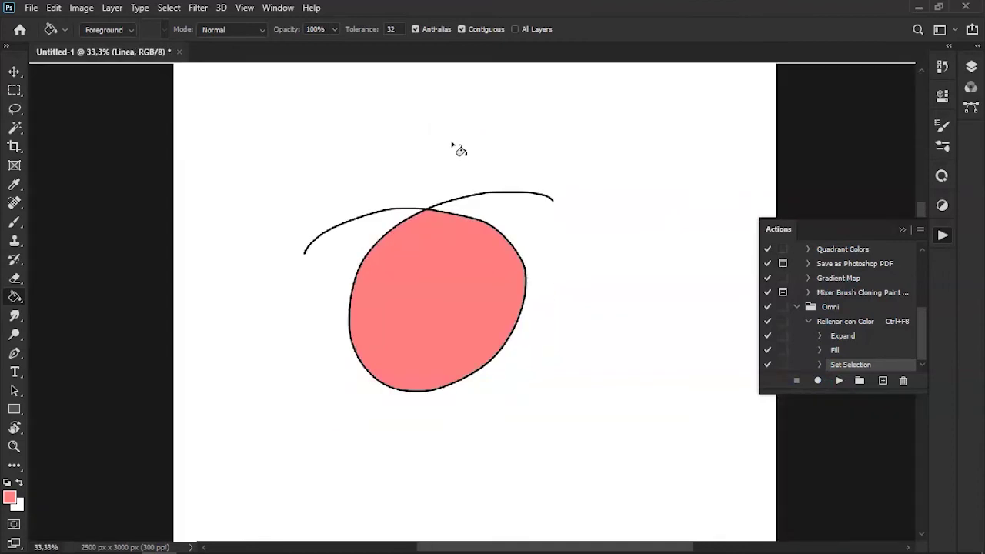
click(559, 269)
click(748, 149)
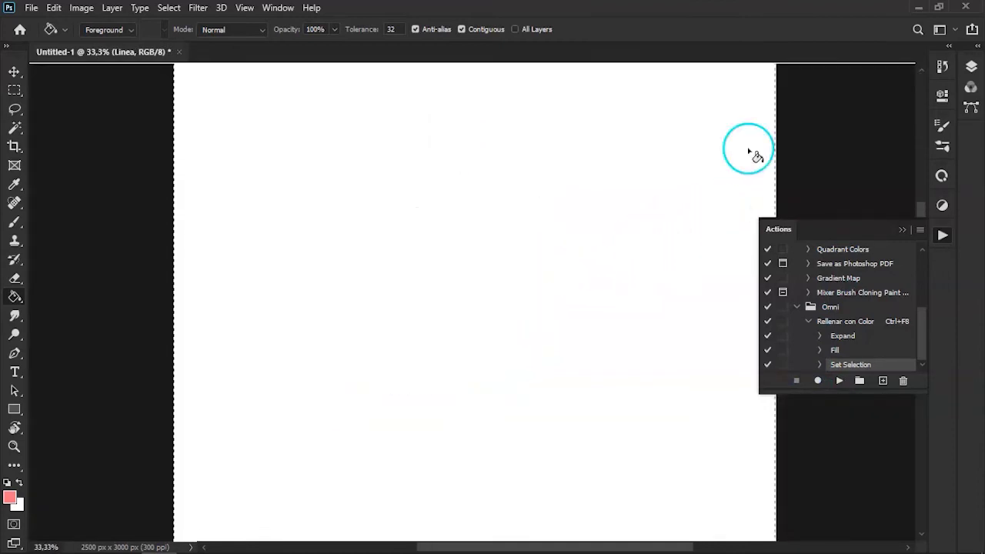
click(971, 66)
click(864, 86)
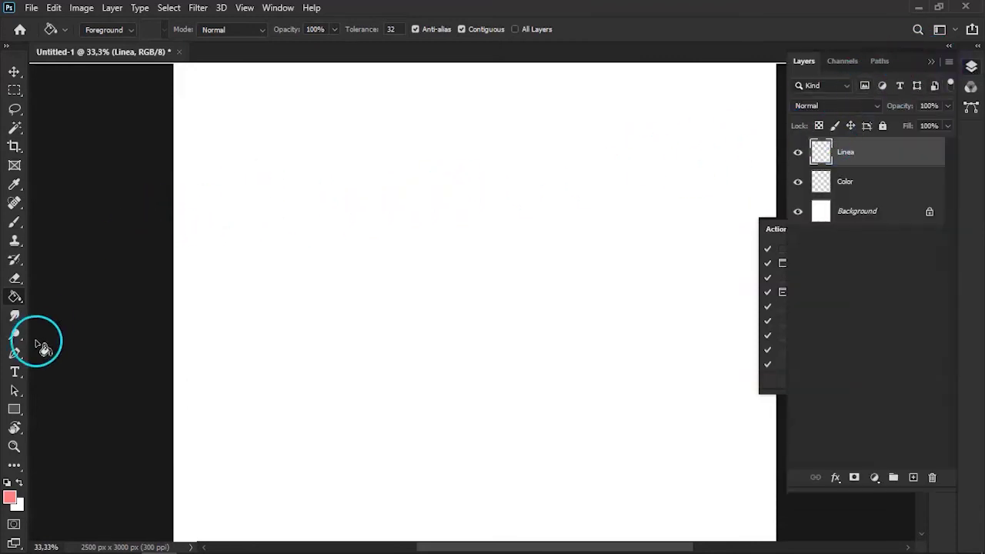
Undo the pink test stroke and draw a black closed loop with a tail near the top
key(b)
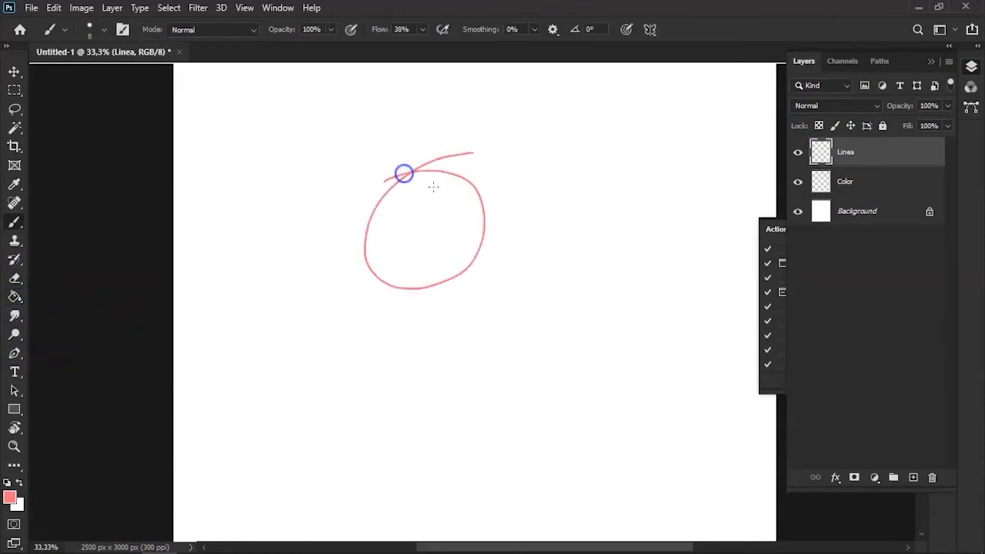
key(ctrl+z)
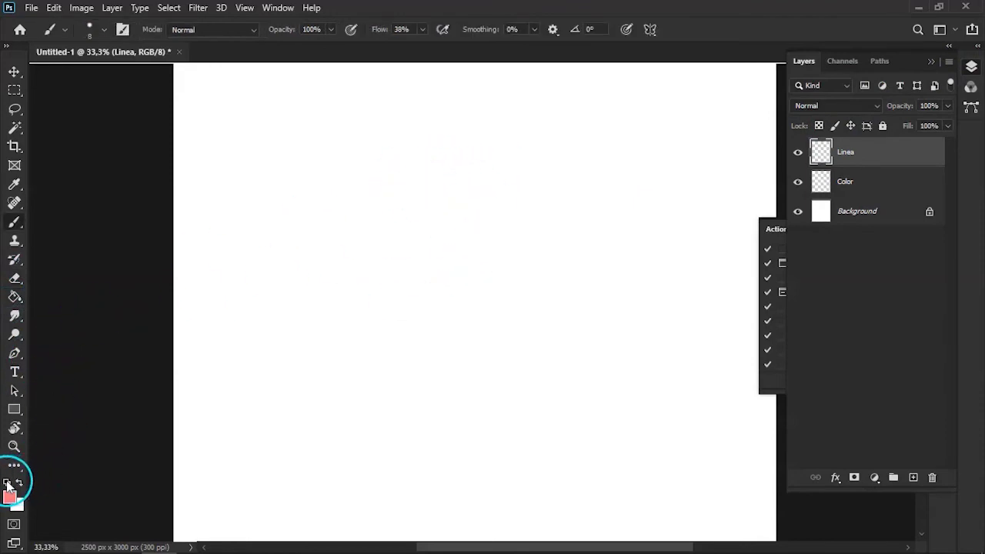
drag(528, 147, 374, 177)
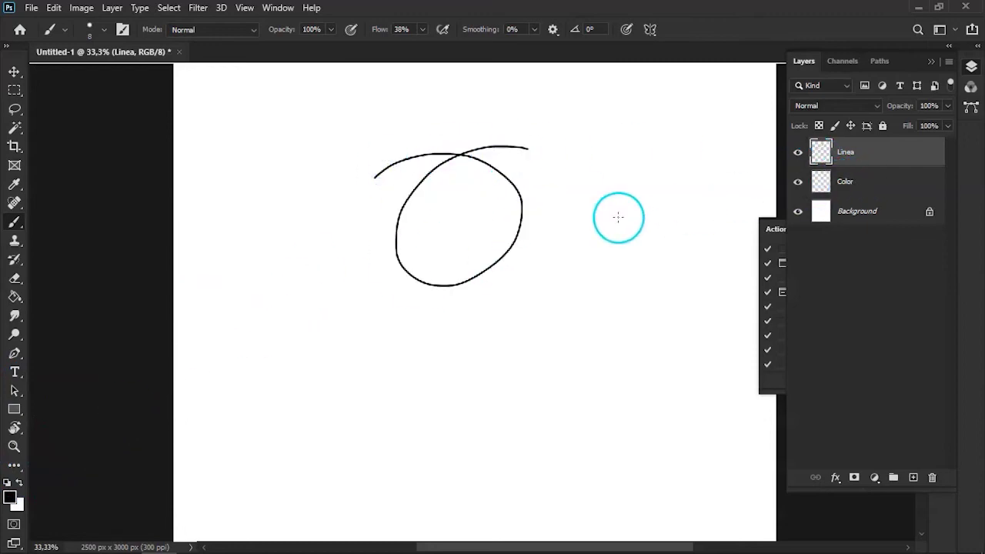
Select the inside of the new loop with the Magic Wand and make Color active
key(w)
click(453, 211)
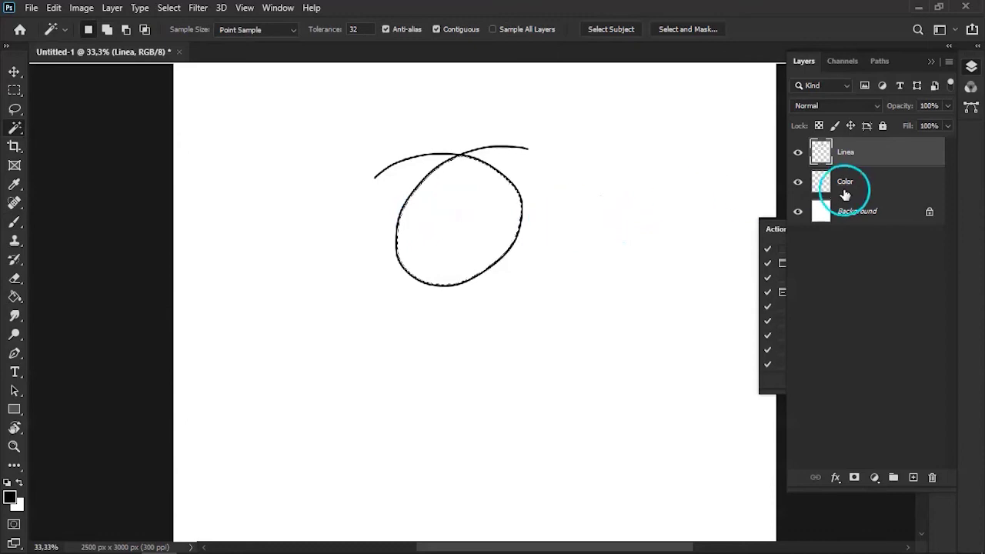
click(850, 189)
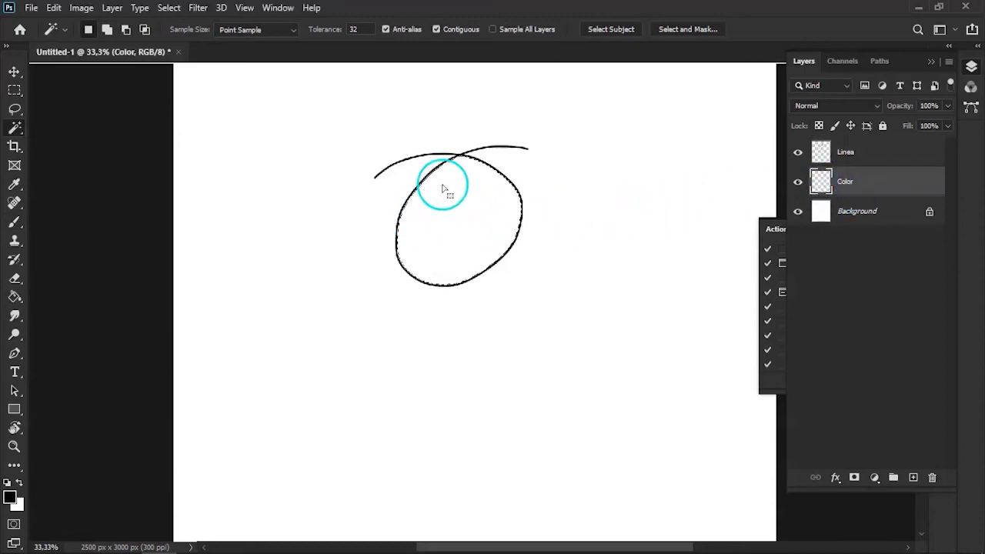
Set the foreground to lavender #bc85ff and fill the loop's selection with it
click(9, 496)
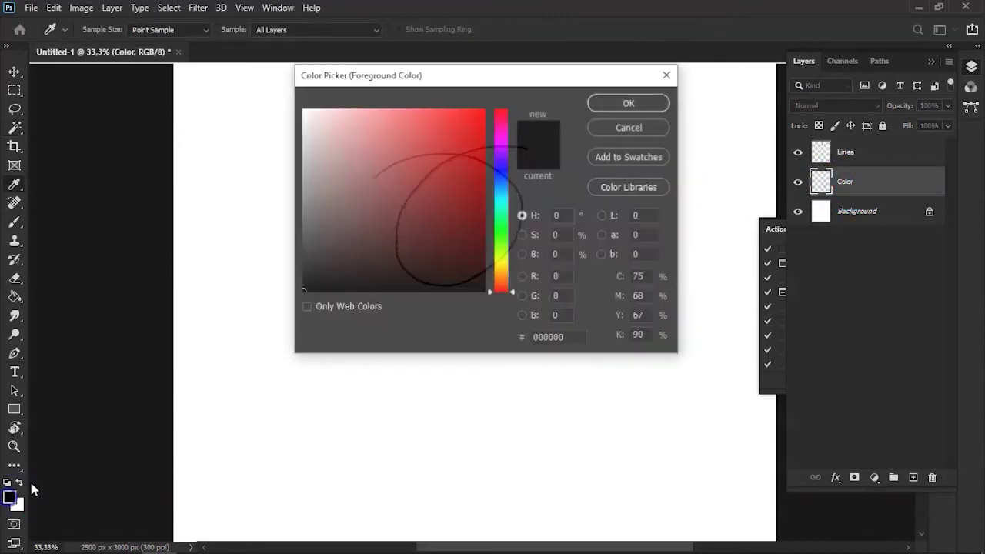
click(504, 154)
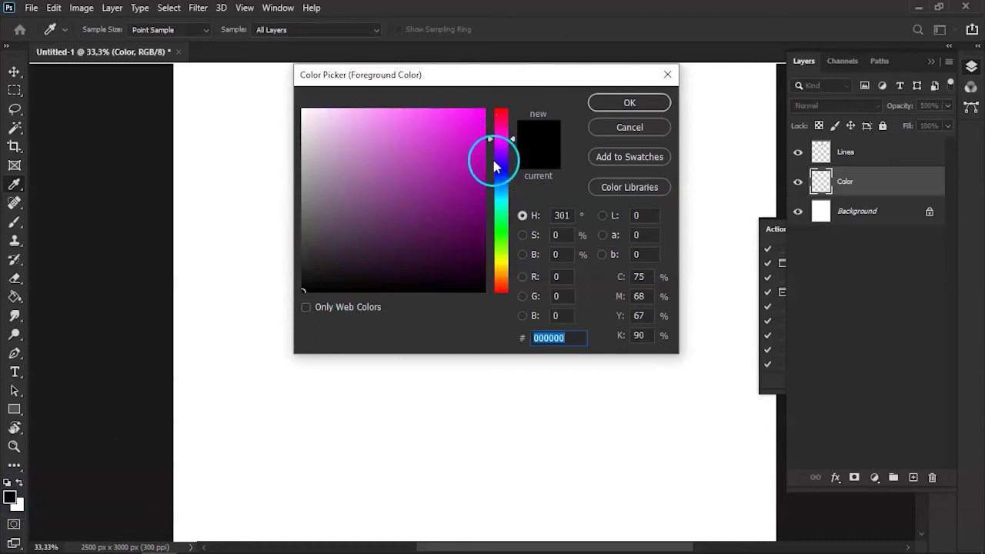
drag(450, 139, 386, 101)
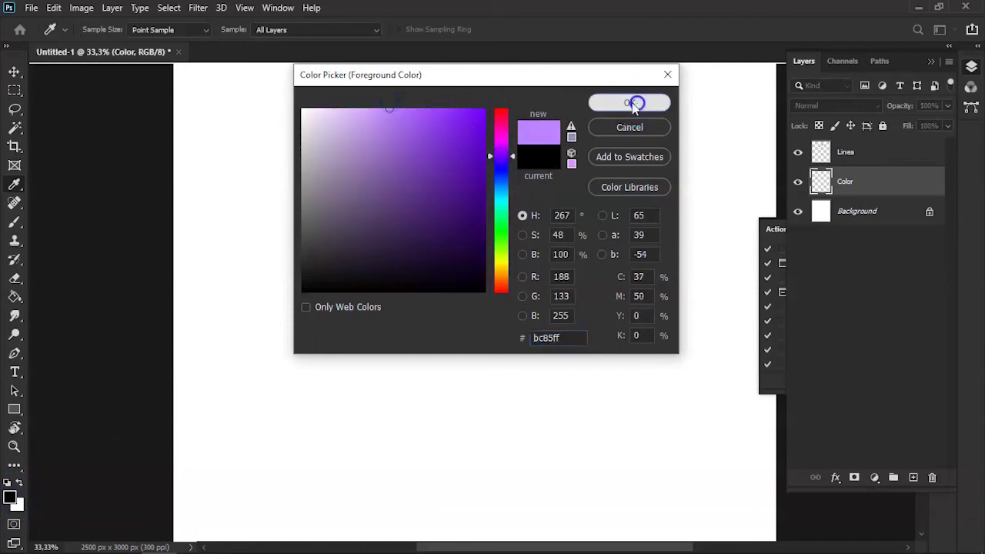
click(629, 102)
click(420, 241)
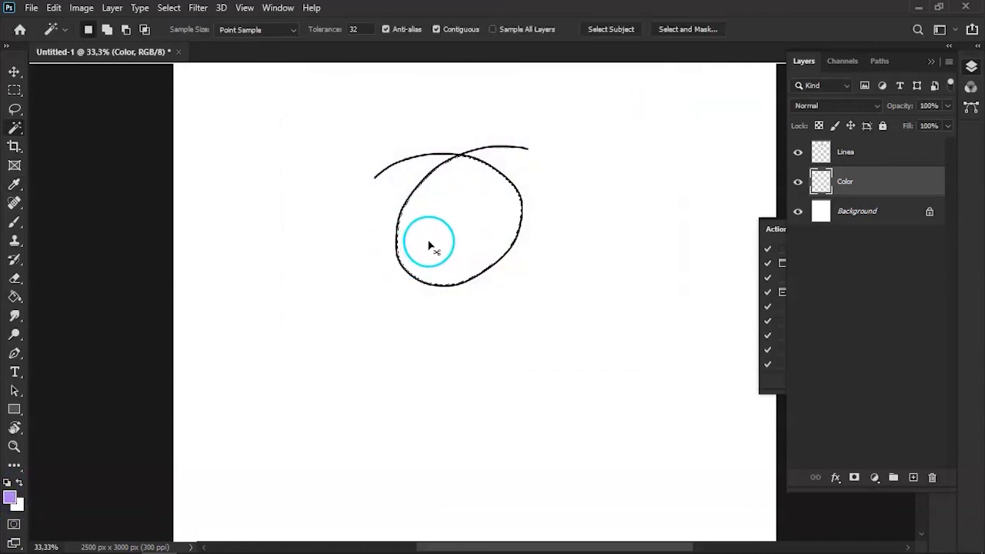
key(alt+BackSpace)
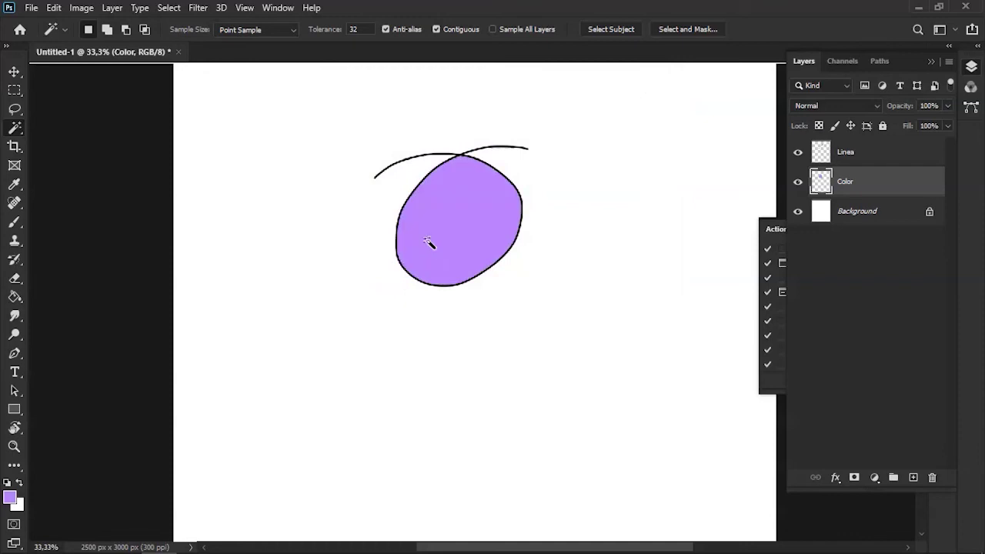